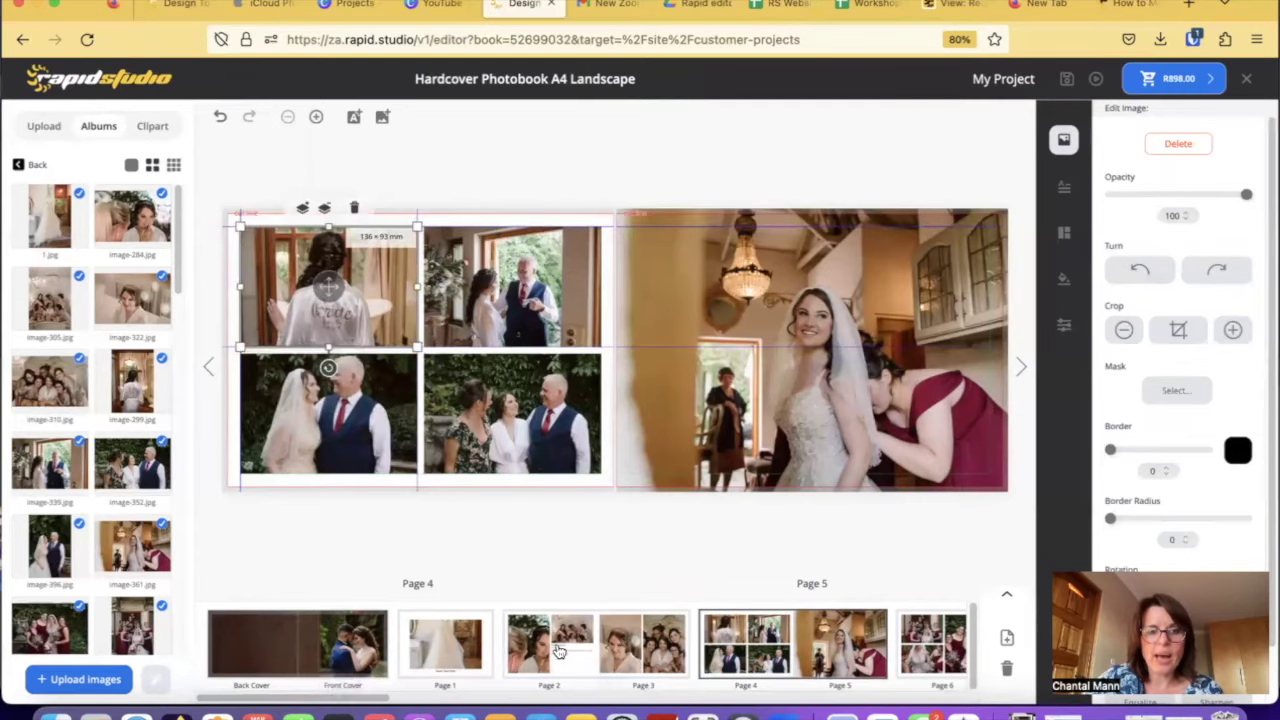
# Delete the heading and body text boxes on page 2 and shift the tall photo within its frame to centre the bride.
pyautogui.click(519, 404)
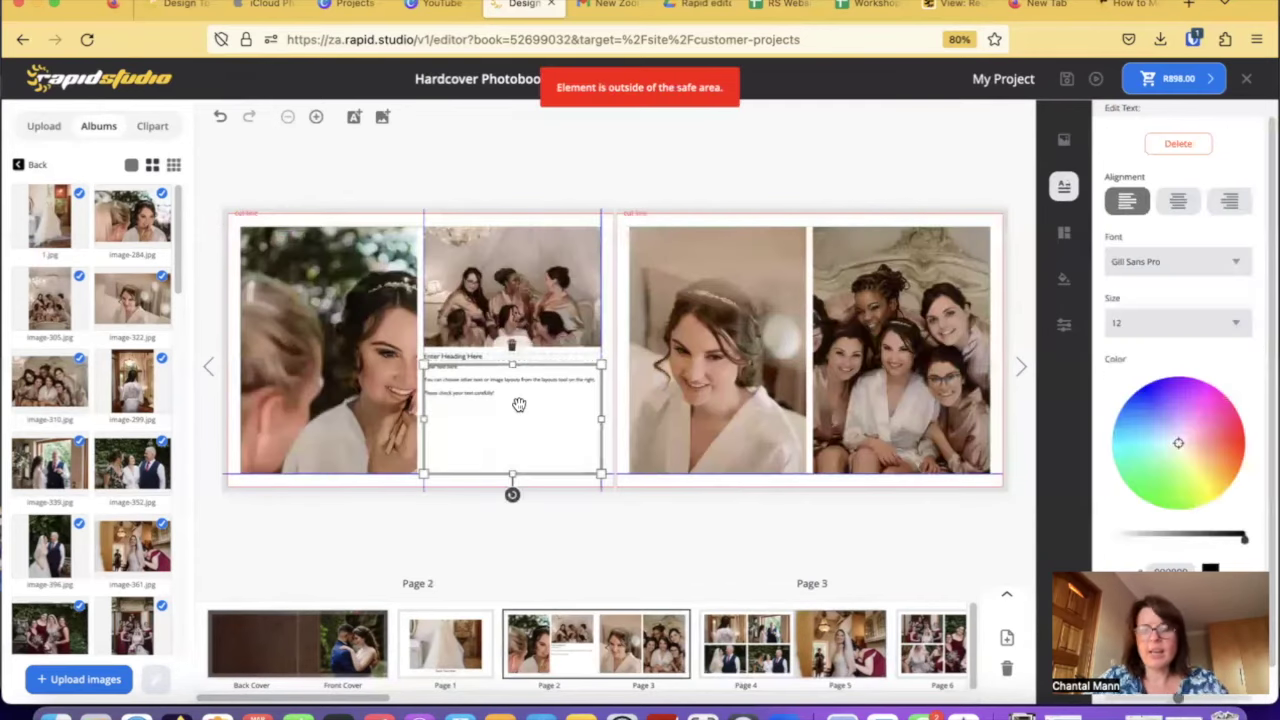
pyautogui.press('Escape')
pyautogui.click(492, 357)
pyautogui.press('Delete')
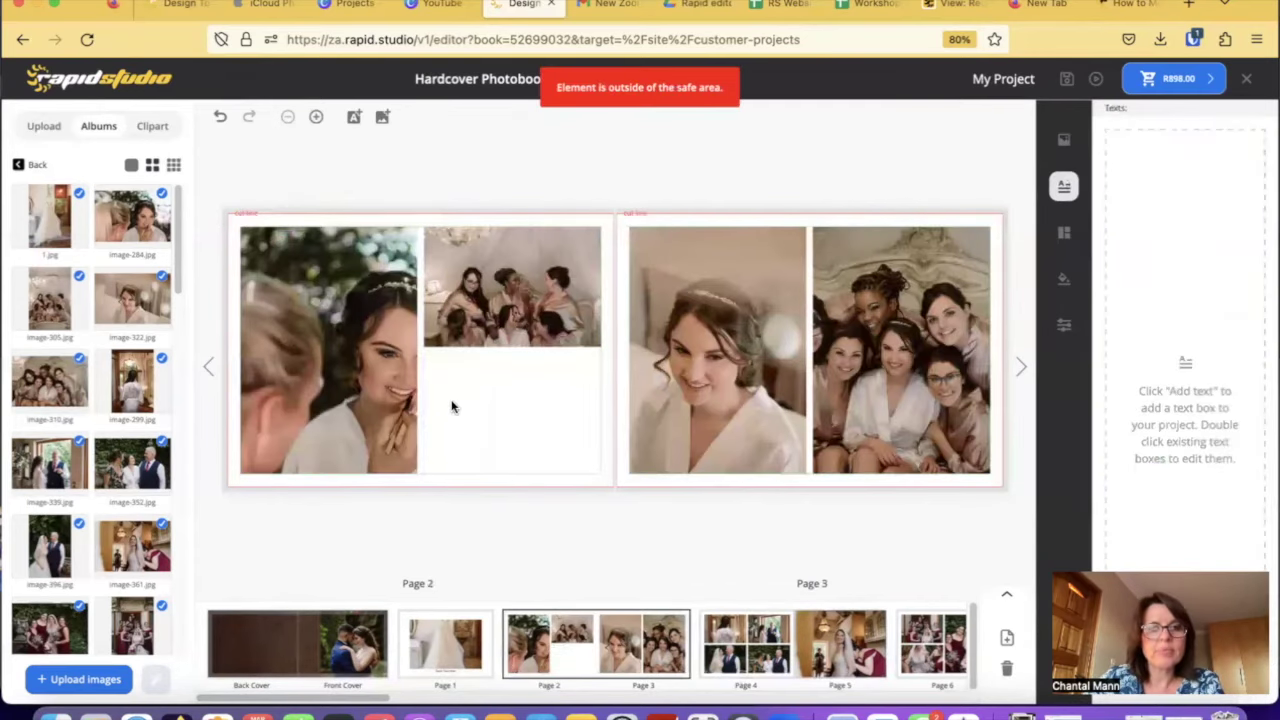
pyautogui.click(368, 385)
pyautogui.moveTo(364, 352); pyautogui.dragTo(278, 344)
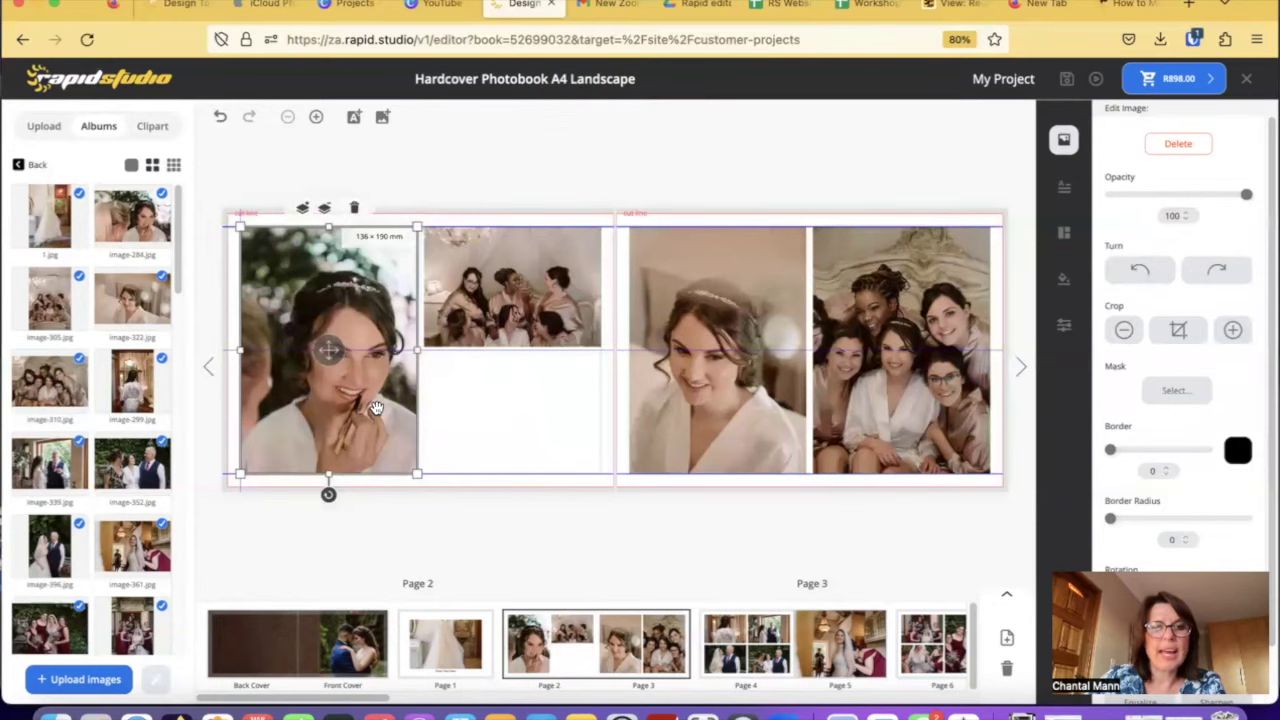
# Apply the four-image layout with three frames above one wide frame to page 2 and add image-322.jpg to it.
pyautogui.click(1064, 232)
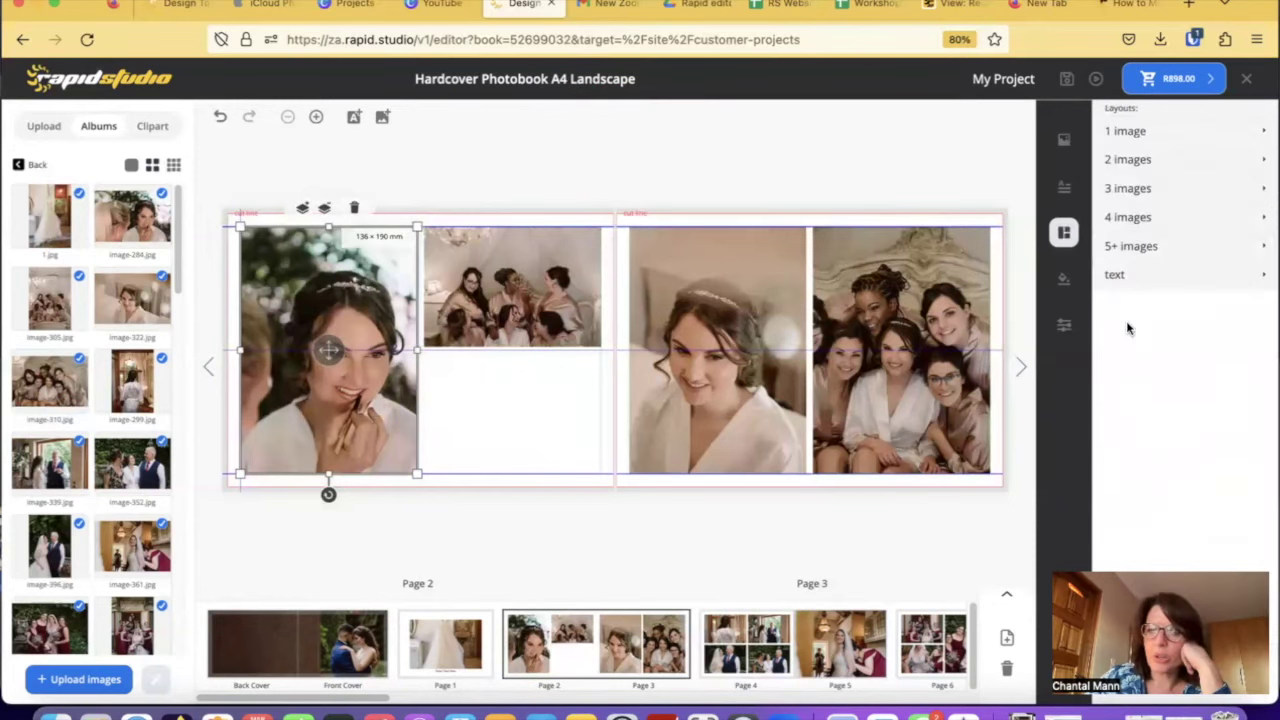
pyautogui.click(1135, 217)
pyautogui.scroll(-2, 1212, 476)
pyautogui.moveTo(1190, 430); pyautogui.dragTo(487, 362)
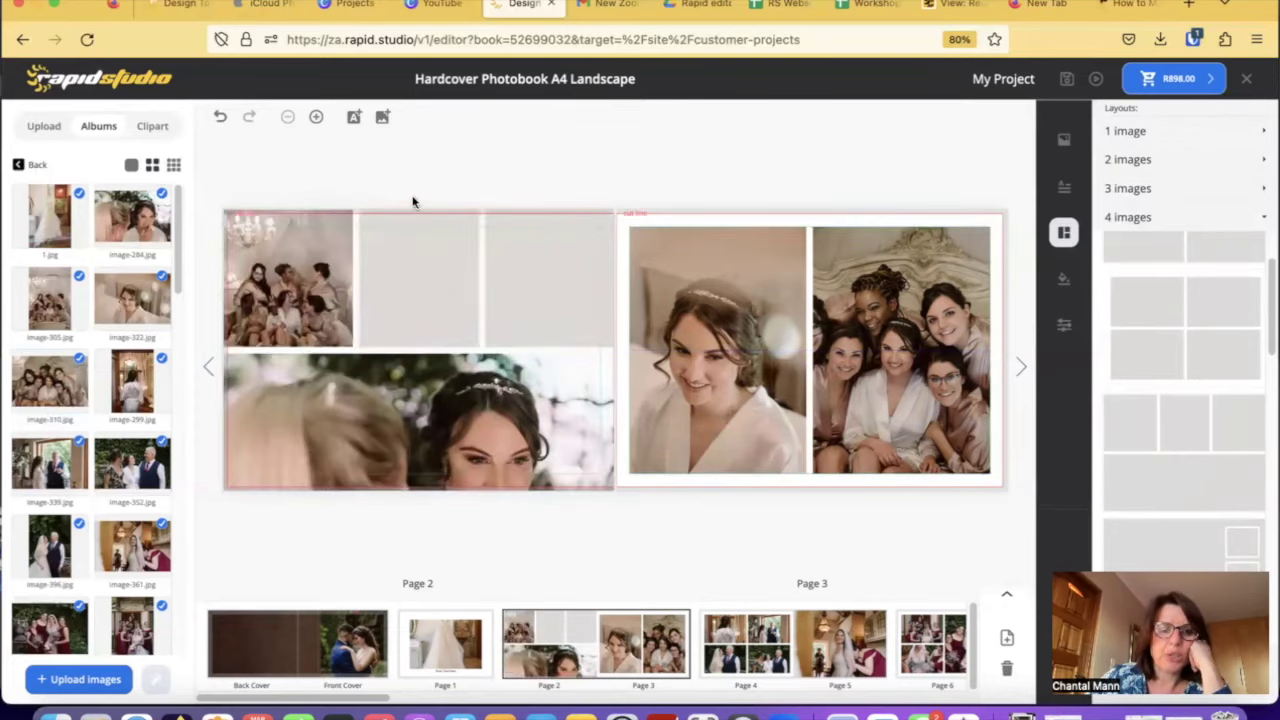
pyautogui.moveTo(134, 297); pyautogui.dragTo(368, 297)
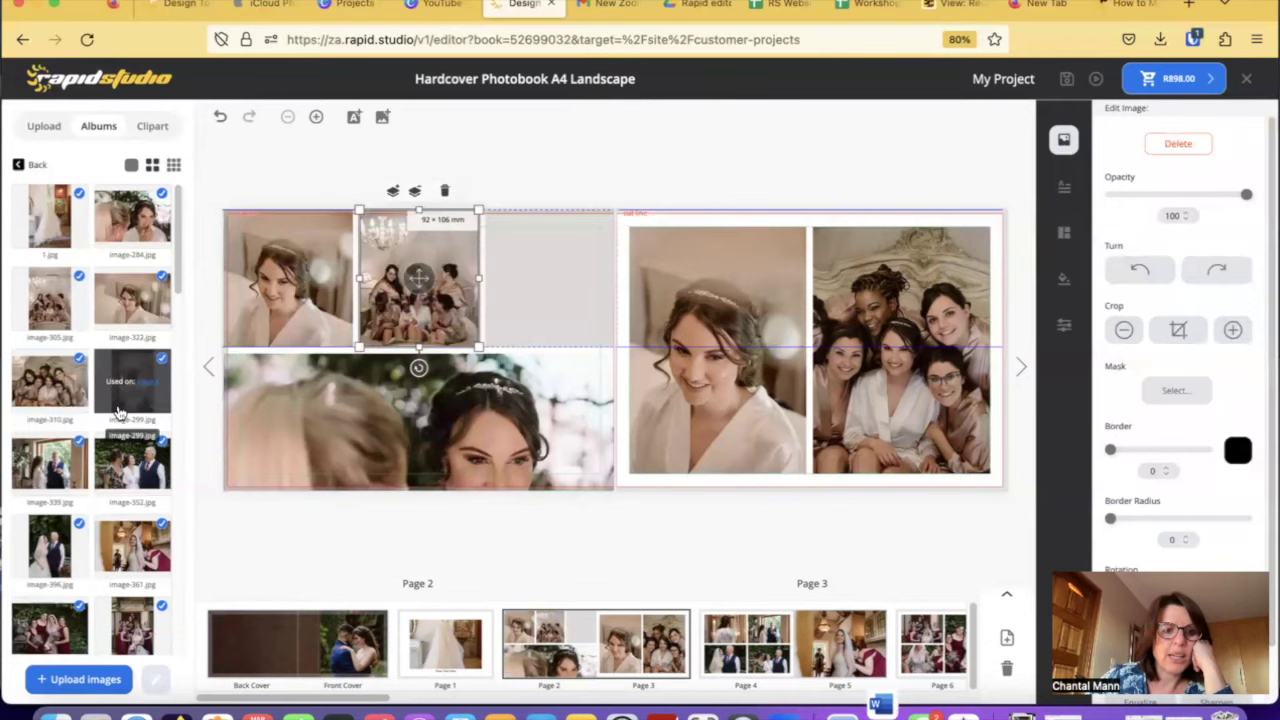
pyautogui.scroll(-3, 137, 380)
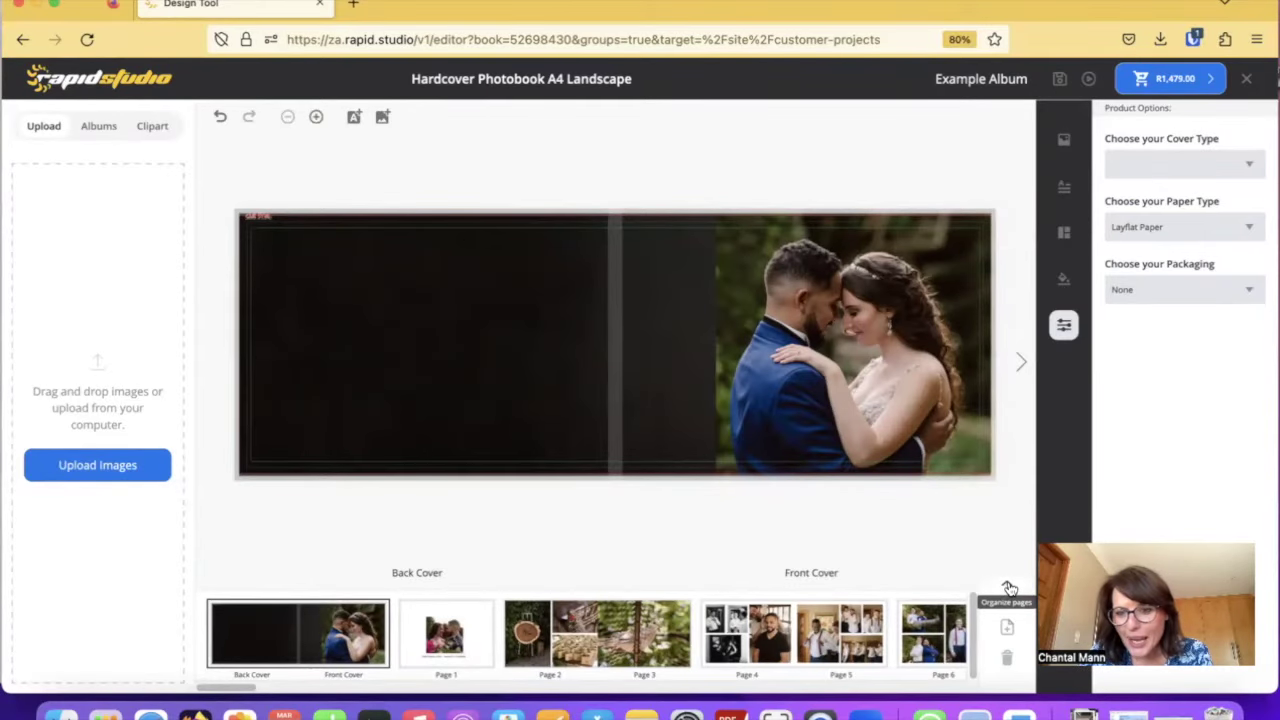
# Rearrange the album in the page organizer so the bride, bridesmaid and father spreads occupy pages 4 to 13, before the groomsmen.
pyautogui.click(1008, 588)
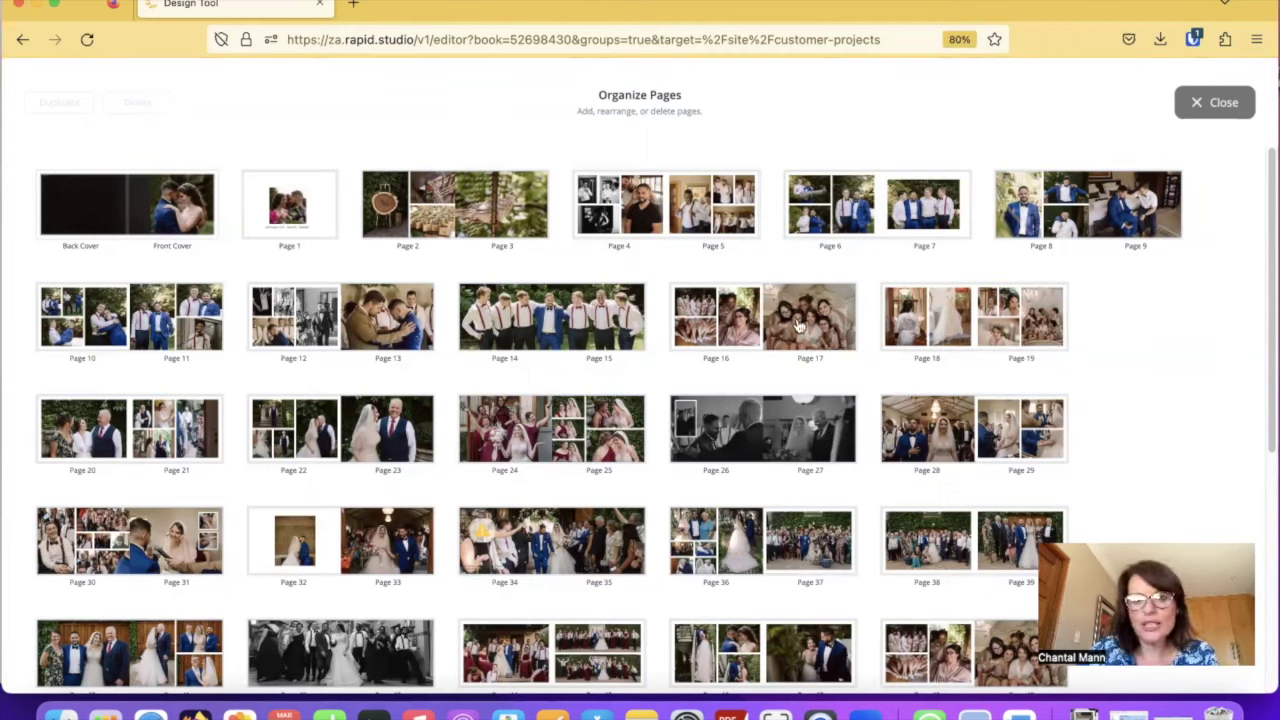
pyautogui.moveTo(795, 325); pyautogui.dragTo(572, 209)
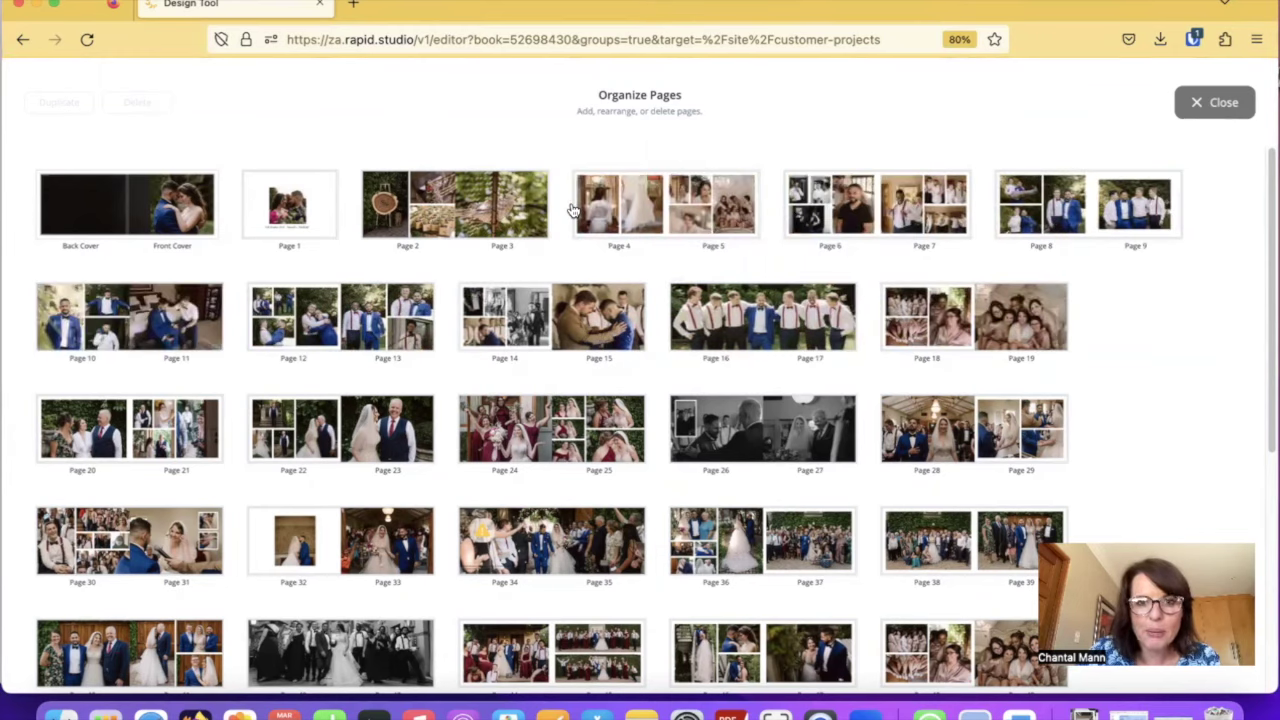
pyautogui.moveTo(936, 326); pyautogui.dragTo(817, 231)
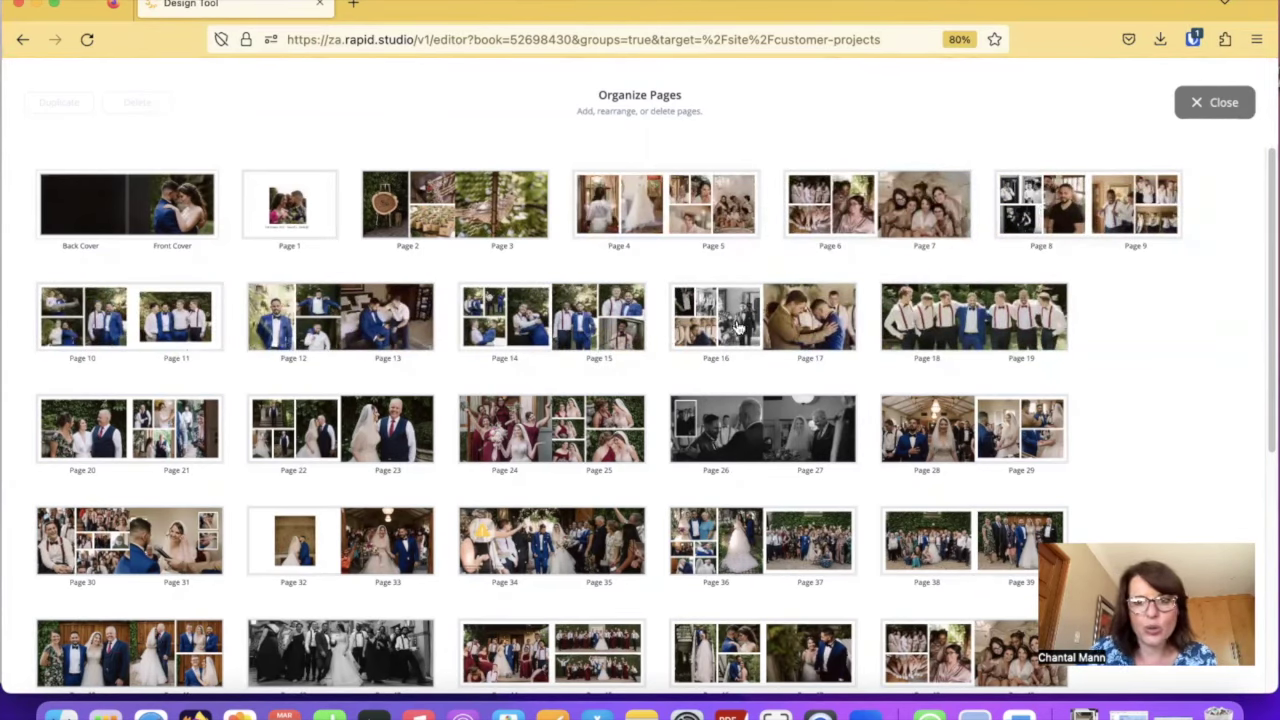
pyautogui.moveTo(505, 325); pyautogui.dragTo(958, 238)
pyautogui.moveTo(288, 445); pyautogui.dragTo(148, 340)
pyautogui.moveTo(584, 459); pyautogui.dragTo(363, 352)
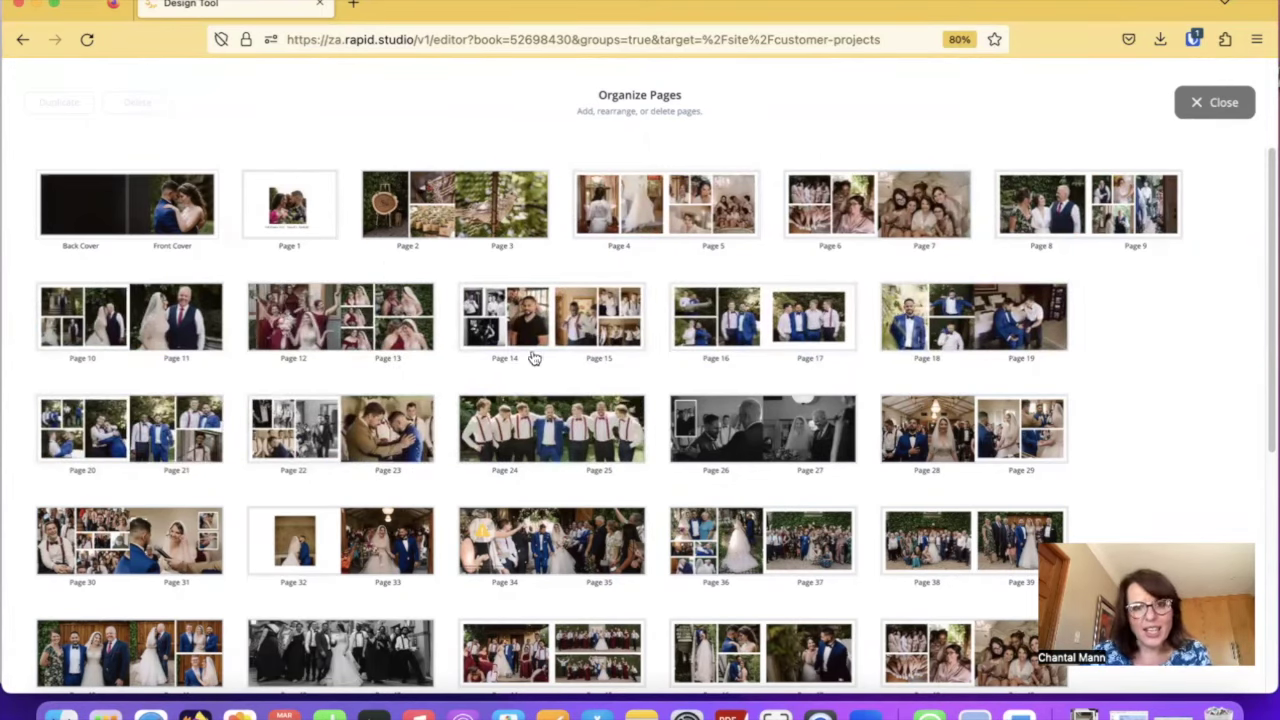
# Leave the page organizer and open the bridesmaids spread on pages 12–13 in the editor.
pyautogui.click(346, 321)
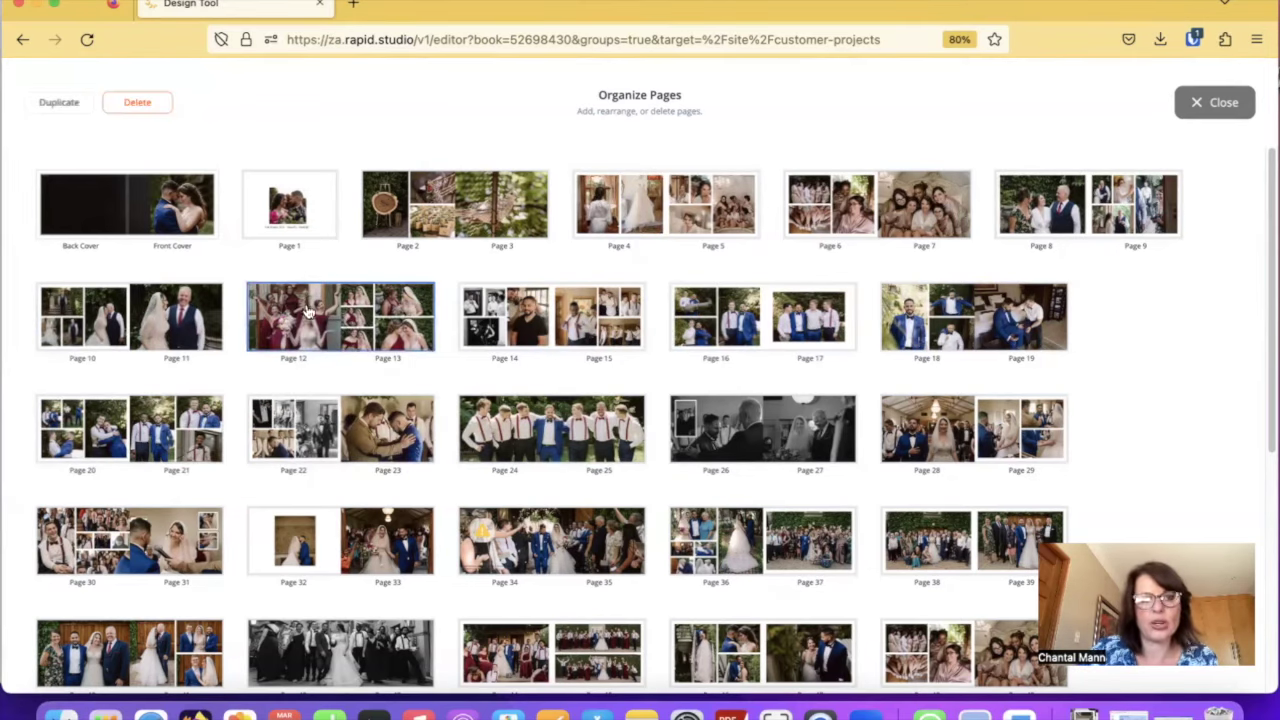
pyautogui.click(1196, 100)
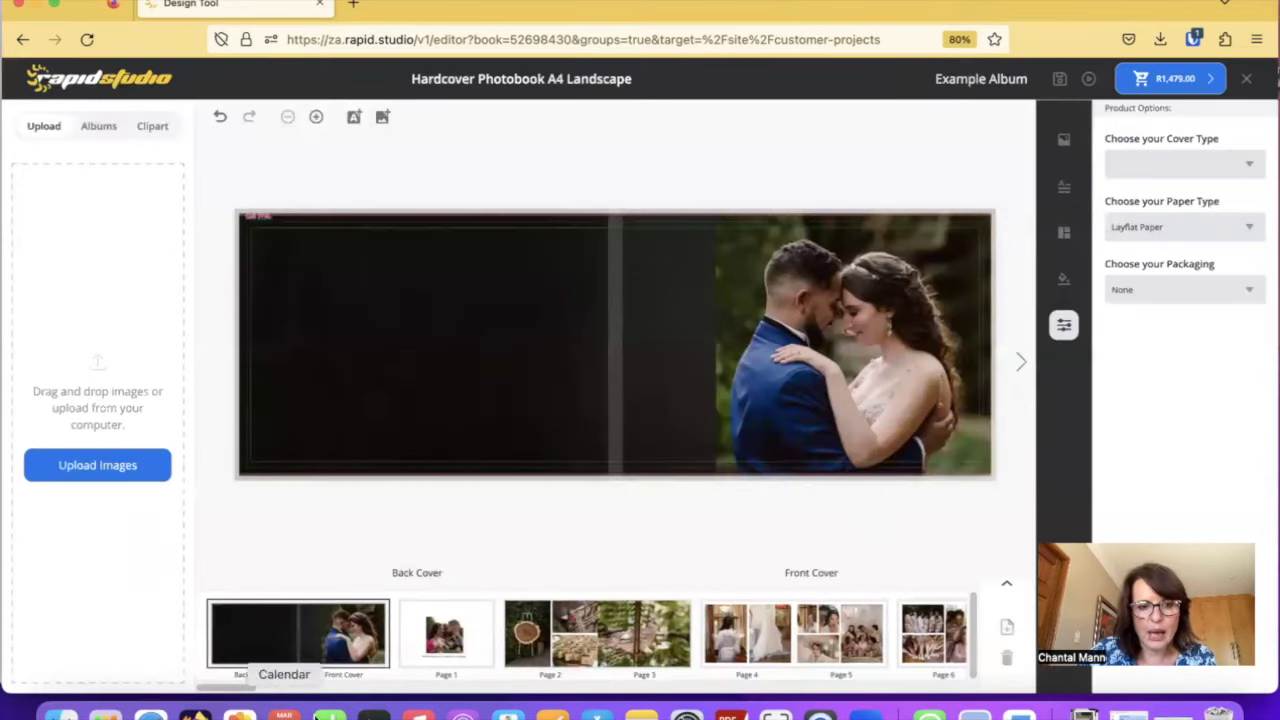
pyautogui.moveTo(236, 693); pyautogui.dragTo(334, 692)
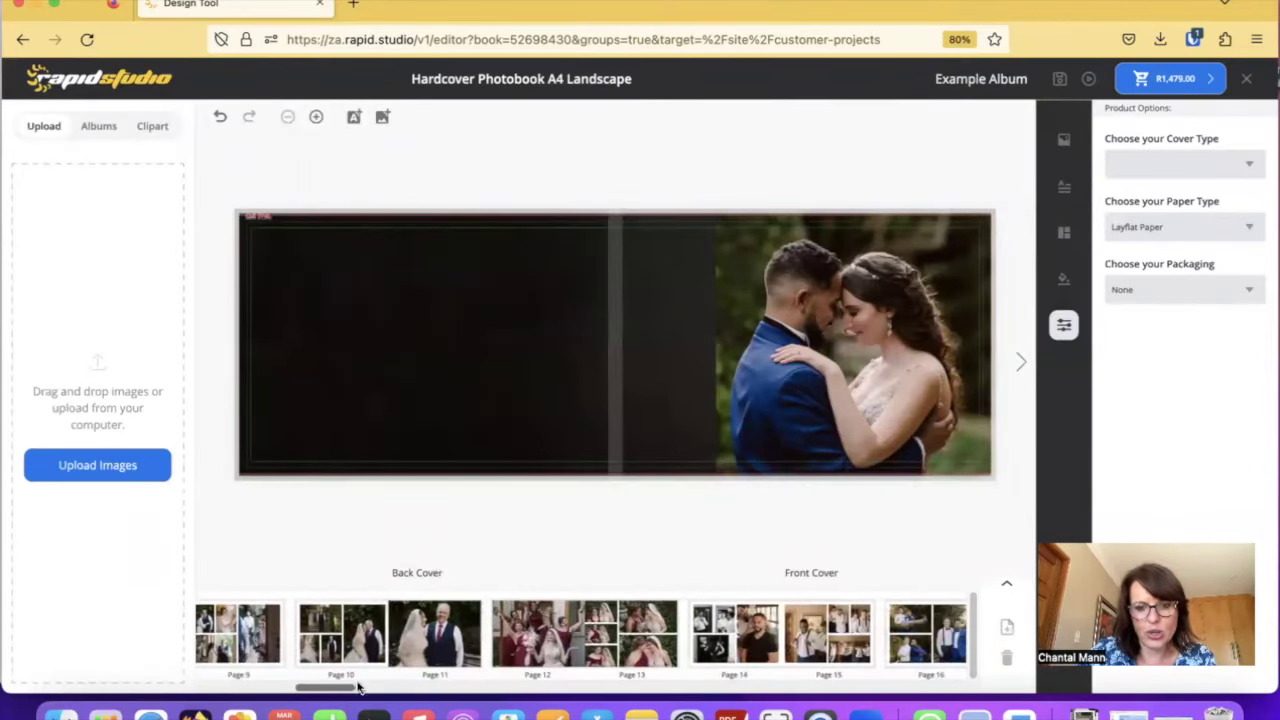
pyautogui.click(560, 633)
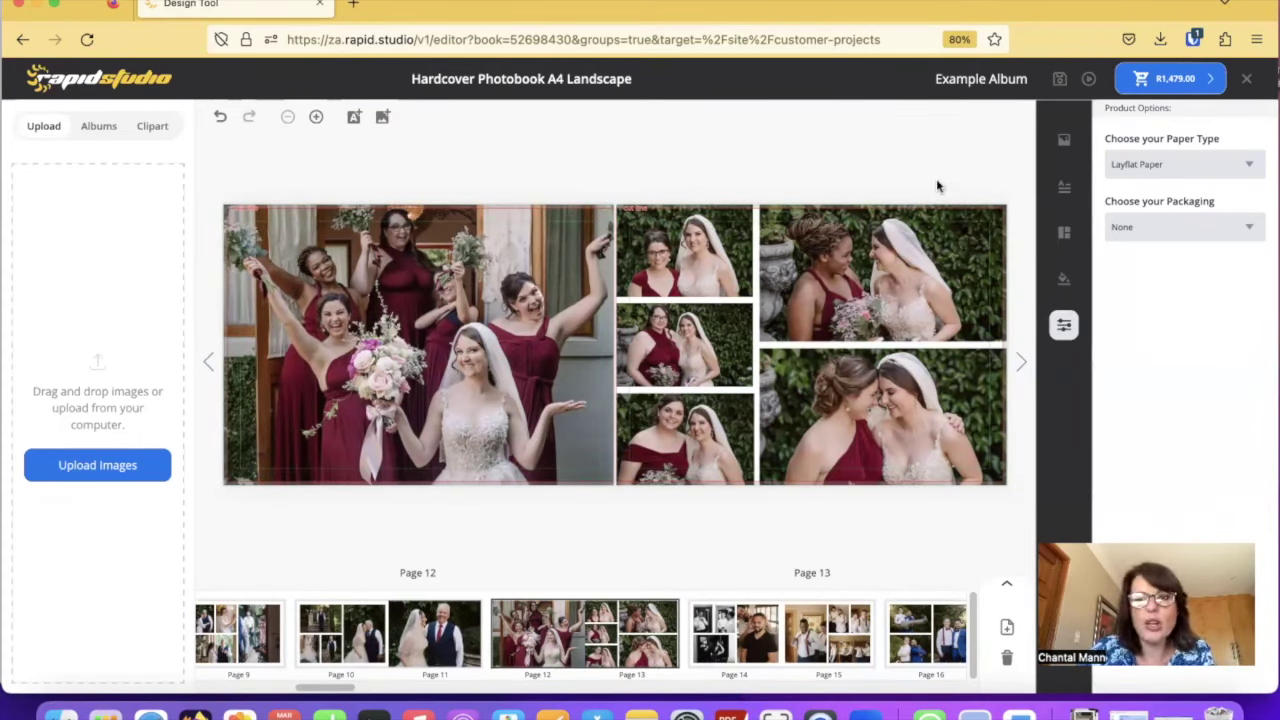
# Duplicate the bridesmaids spread on pages 12–13 in the page organizer and move the copy to pages 20–21.
pyautogui.click(1007, 587)
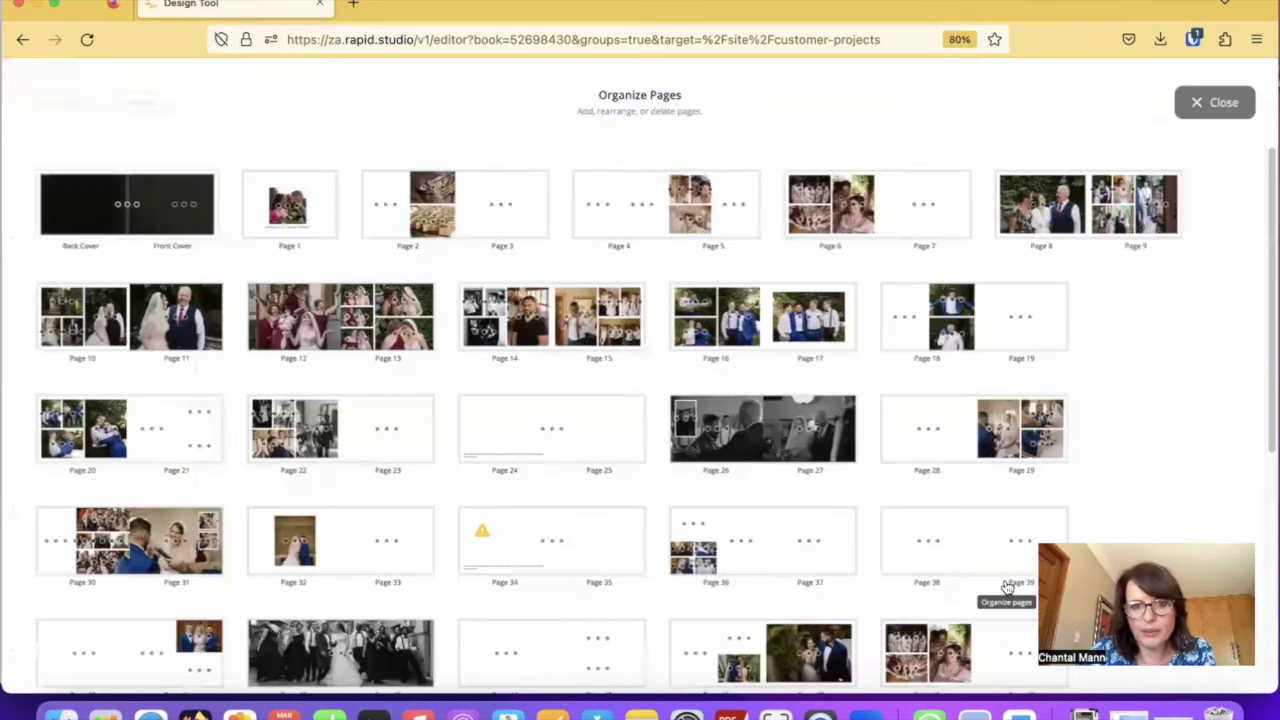
pyautogui.click(375, 320)
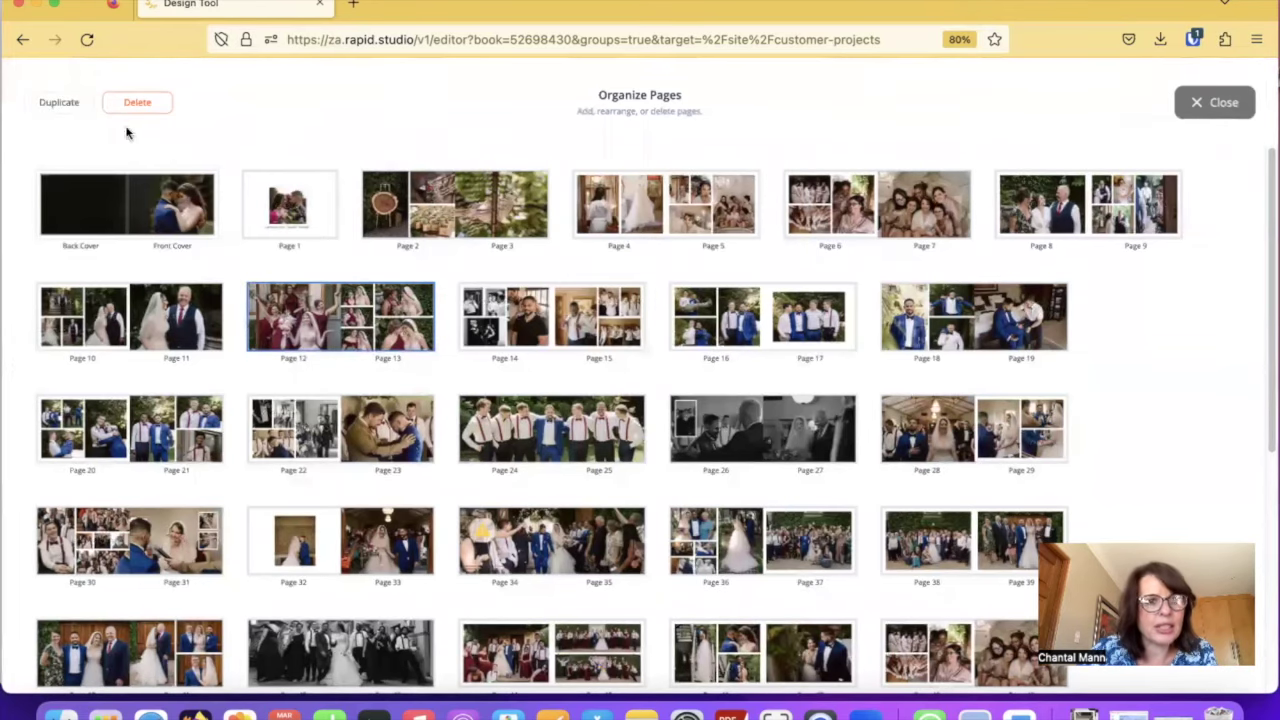
pyautogui.click(66, 104)
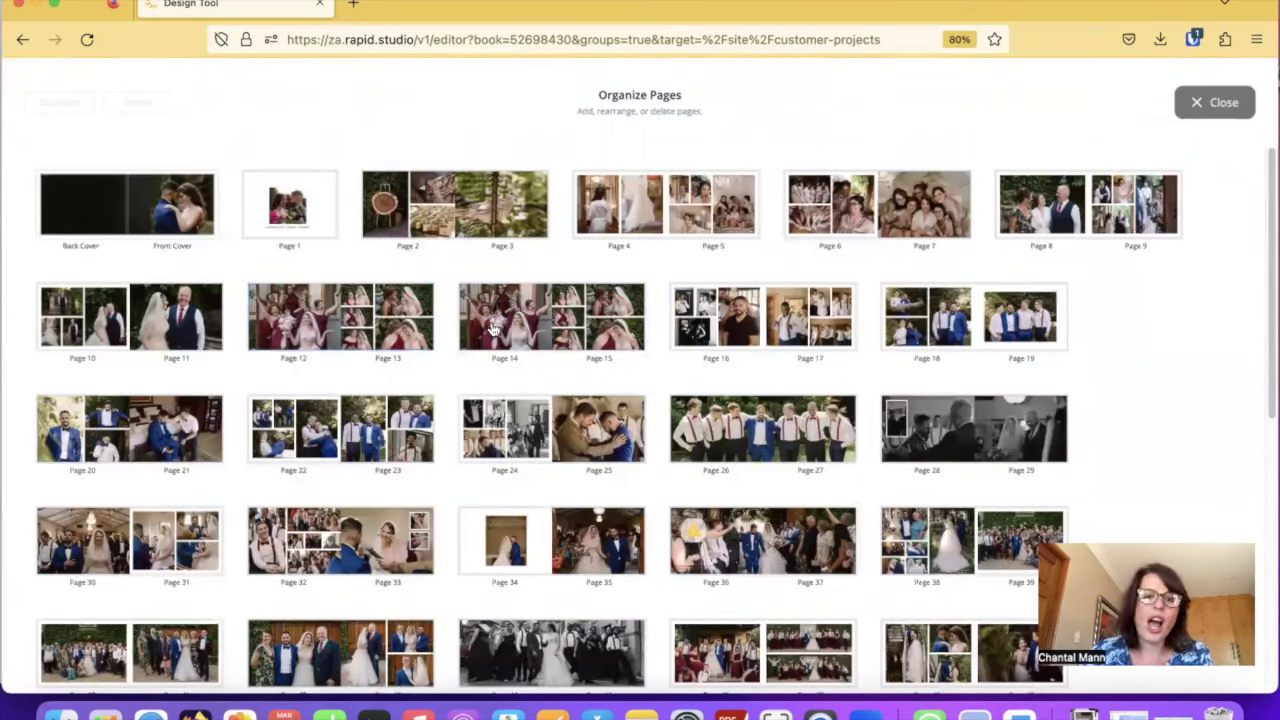
pyautogui.moveTo(492, 330); pyautogui.dragTo(232, 442)
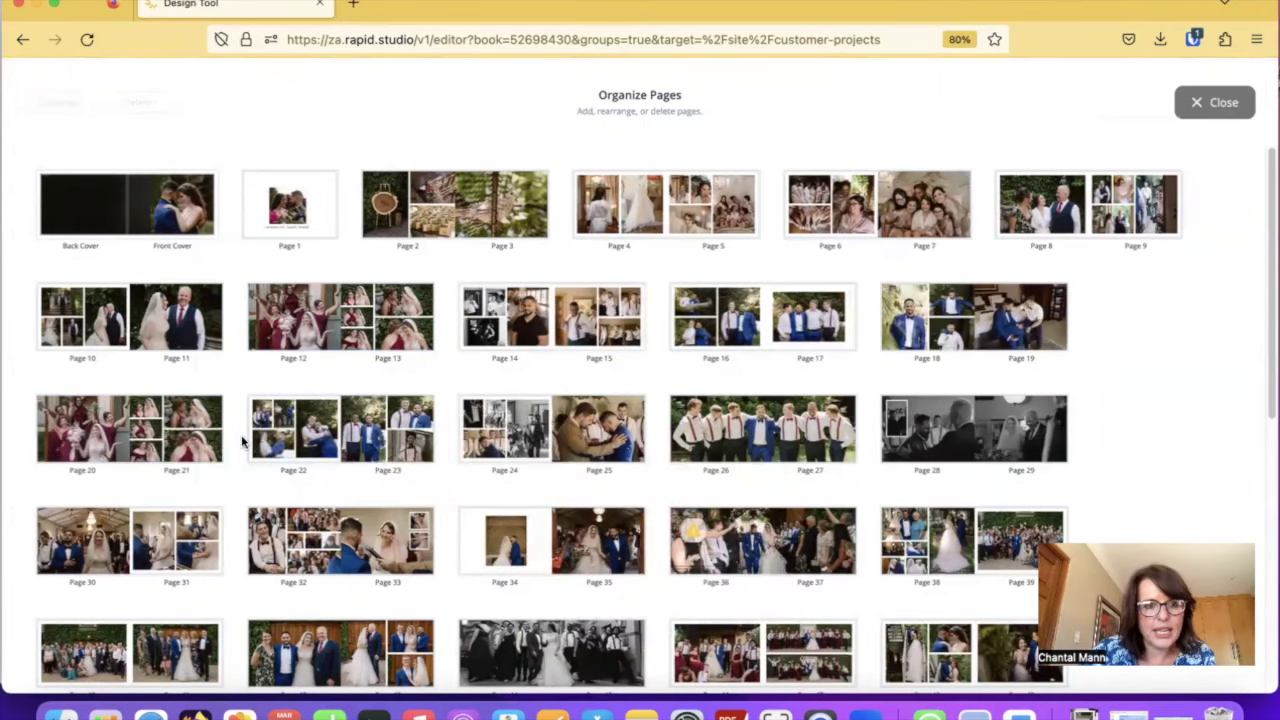
pyautogui.click(105, 428)
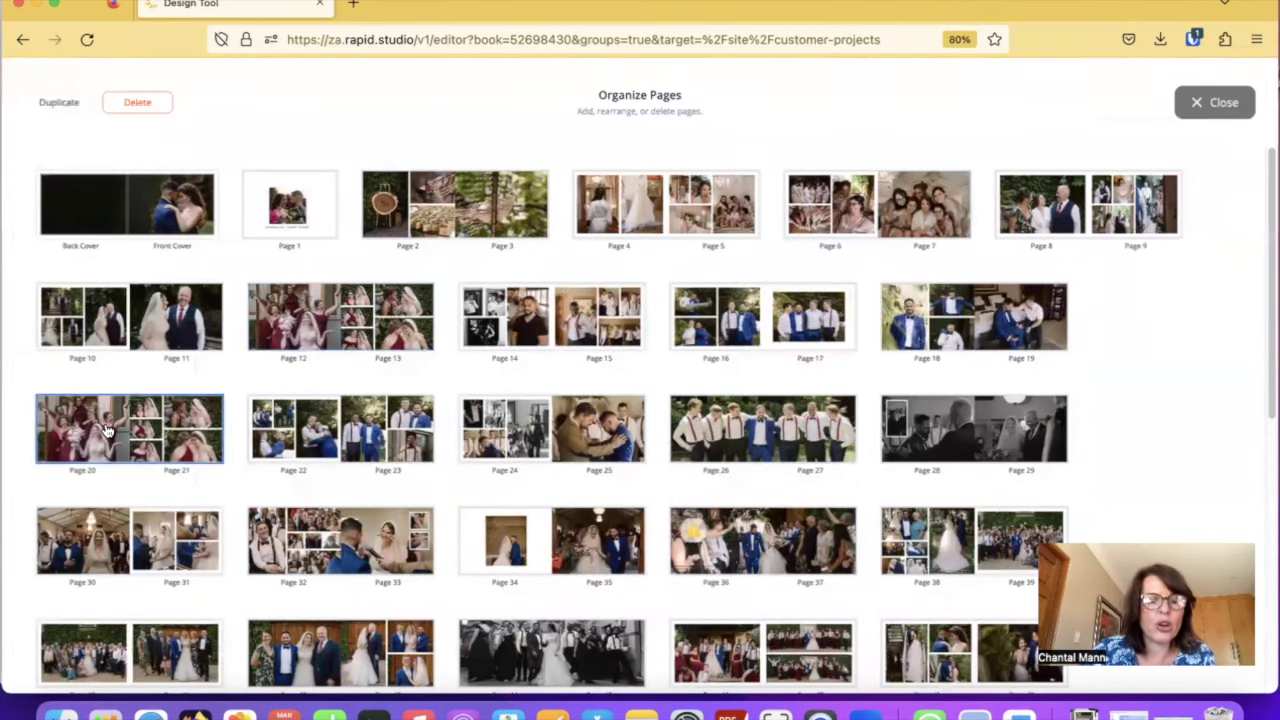
pyautogui.click(1208, 102)
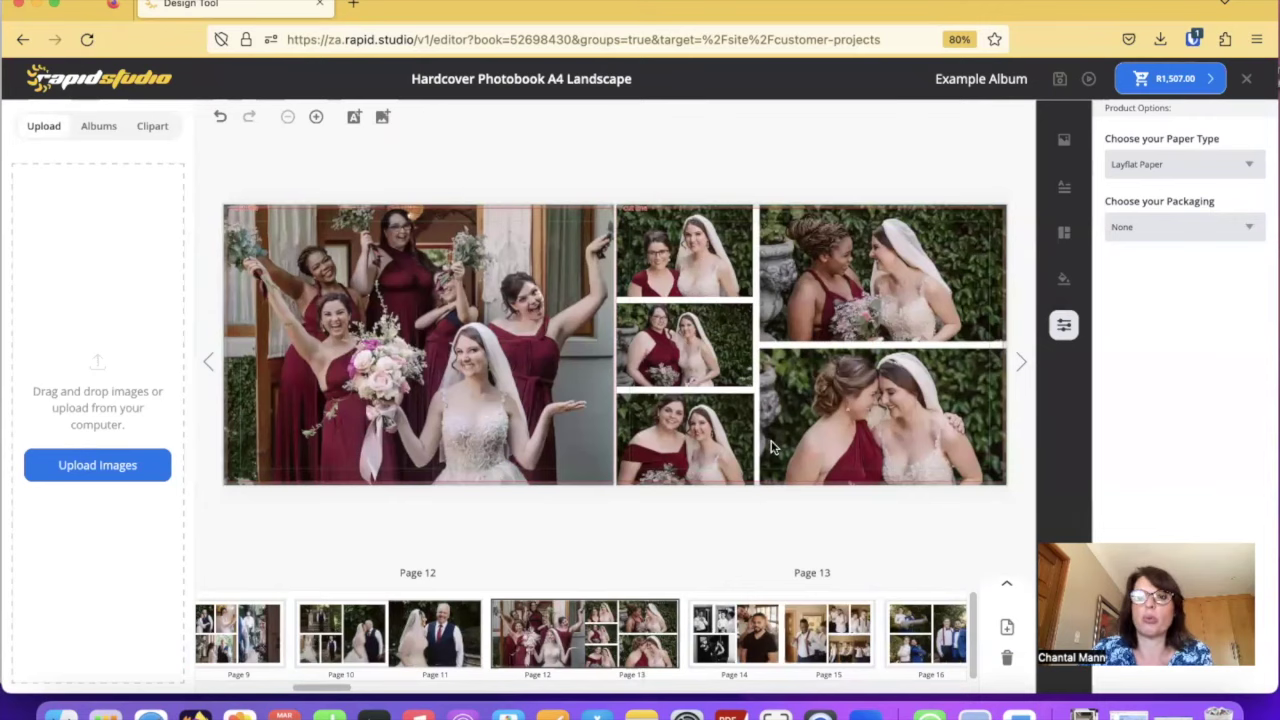
# Delete the duplicate bridesmaids spread on pages 20–21 in the page organizer.
pyautogui.click(1007, 584)
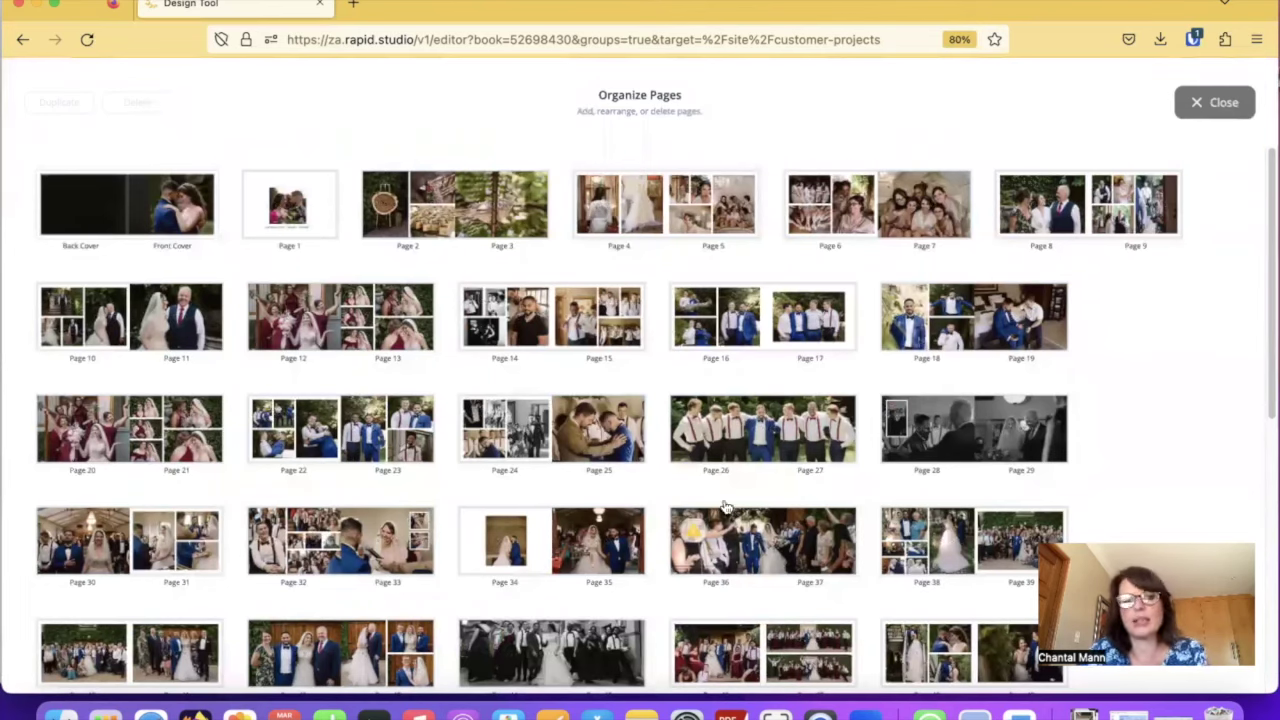
pyautogui.click(128, 440)
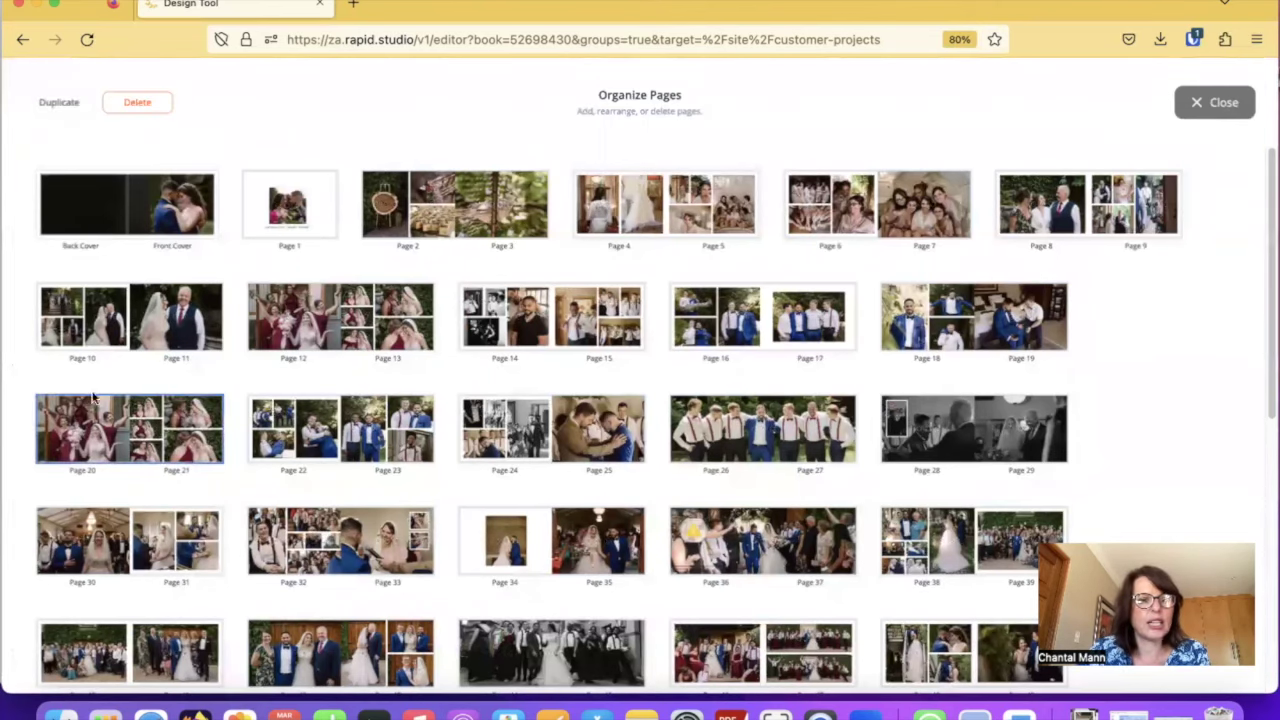
pyautogui.click(137, 104)
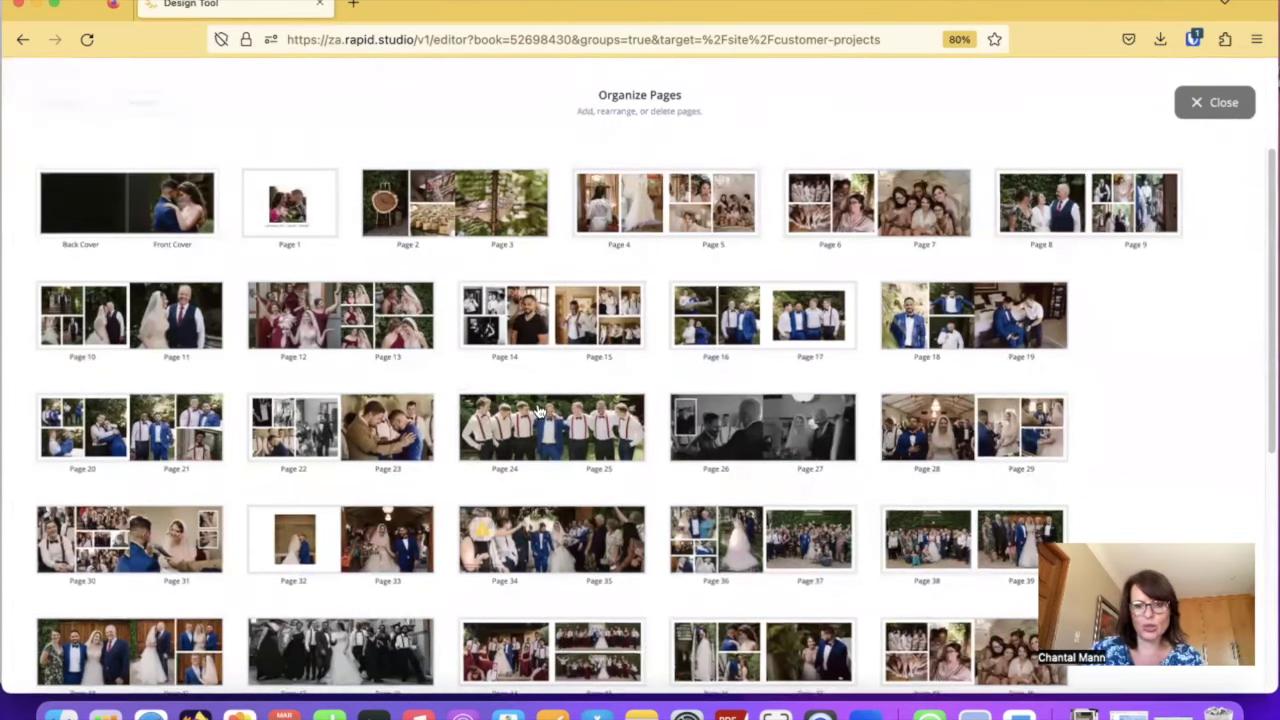
# Add three pairs of new pages at the end of the album, extending it to page 84.
pyautogui.scroll(-2, 537, 409)
pyautogui.scroll(-6, 537, 409)
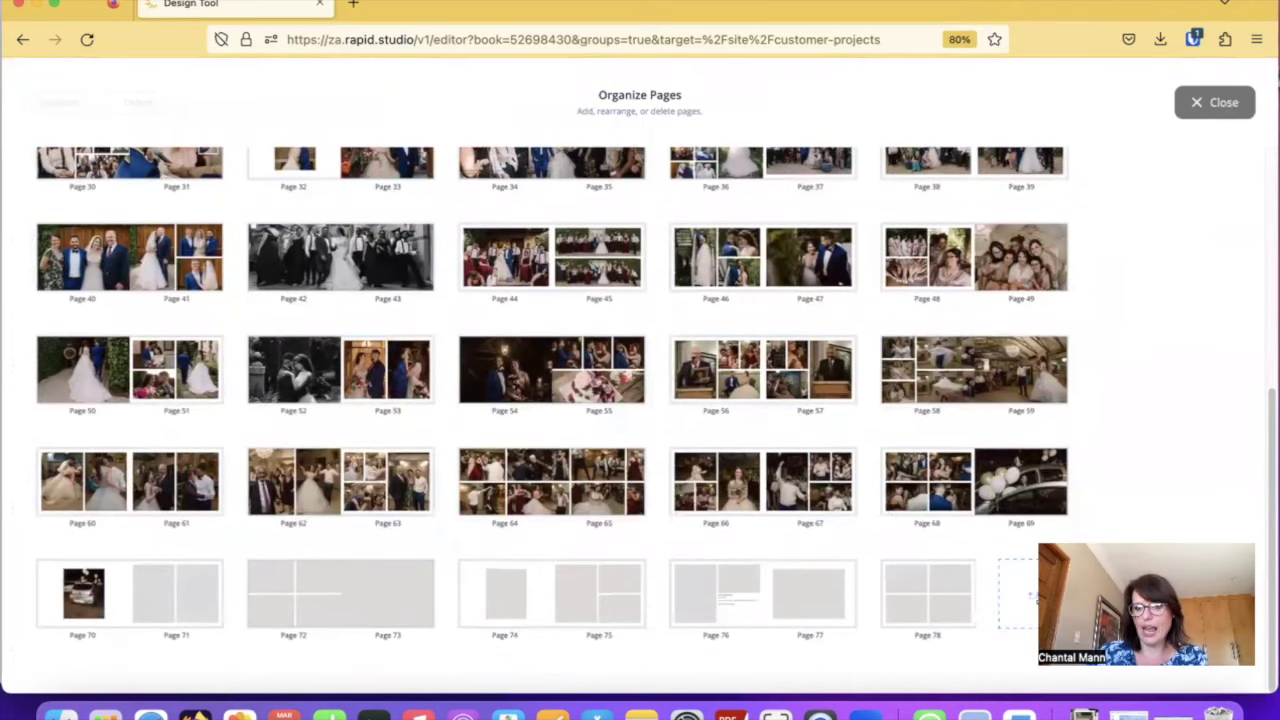
pyautogui.click(1008, 606)
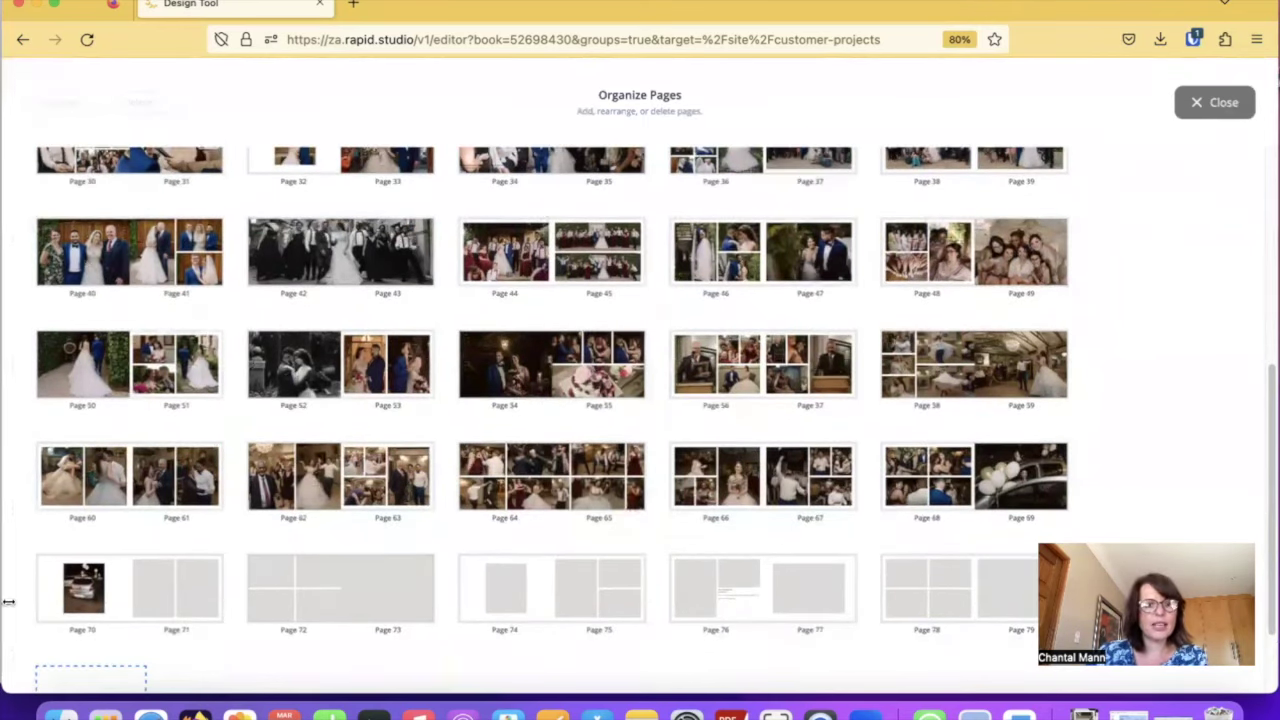
pyautogui.scroll(-2, 60, 600)
pyautogui.click(89, 600)
pyautogui.click(406, 600)
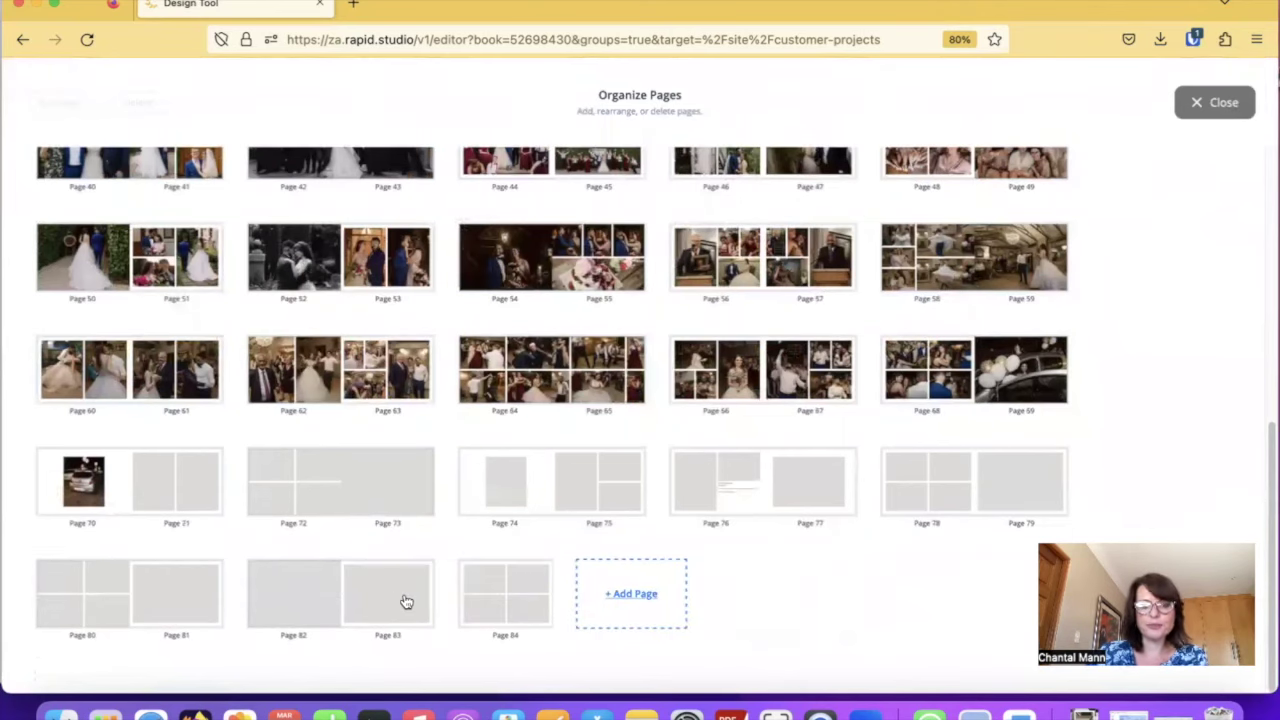
# Duplicate the couple's spread on pages 46–47 and delete the copy on pages 48–49.
pyautogui.scroll(1, 649, 574)
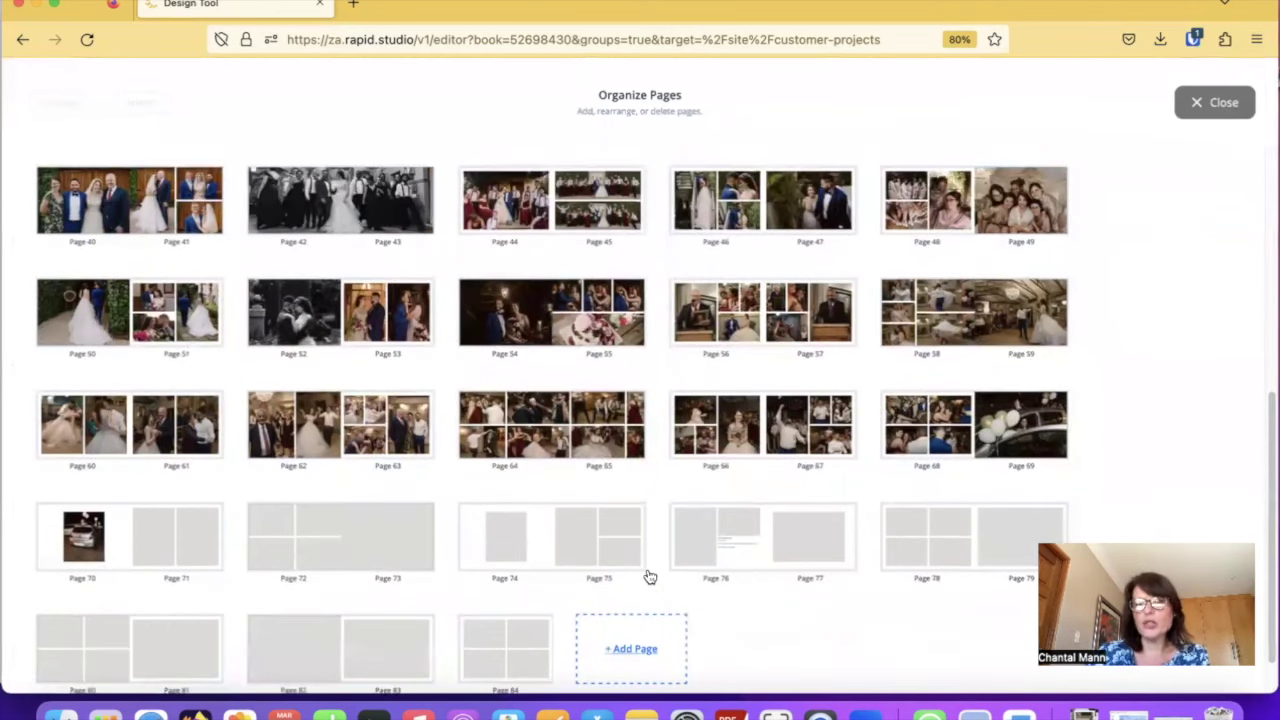
pyautogui.scroll(5, 649, 577)
pyautogui.click(803, 443)
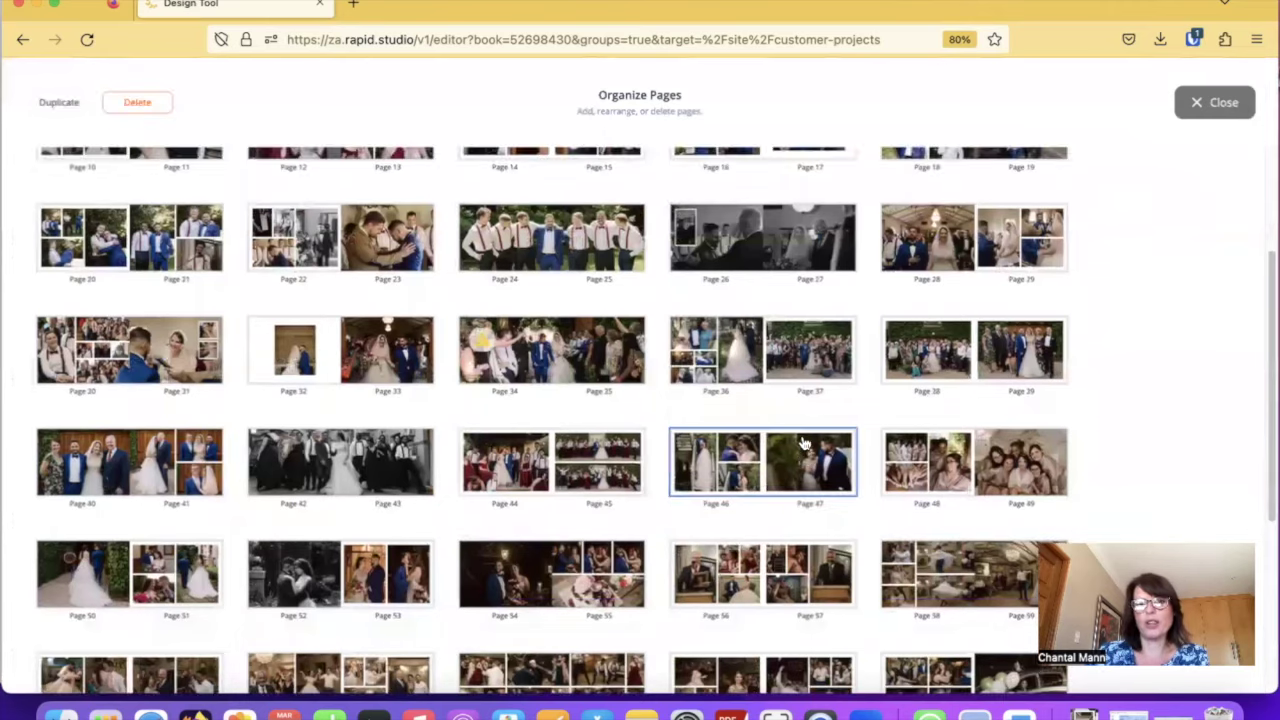
pyautogui.click(60, 103)
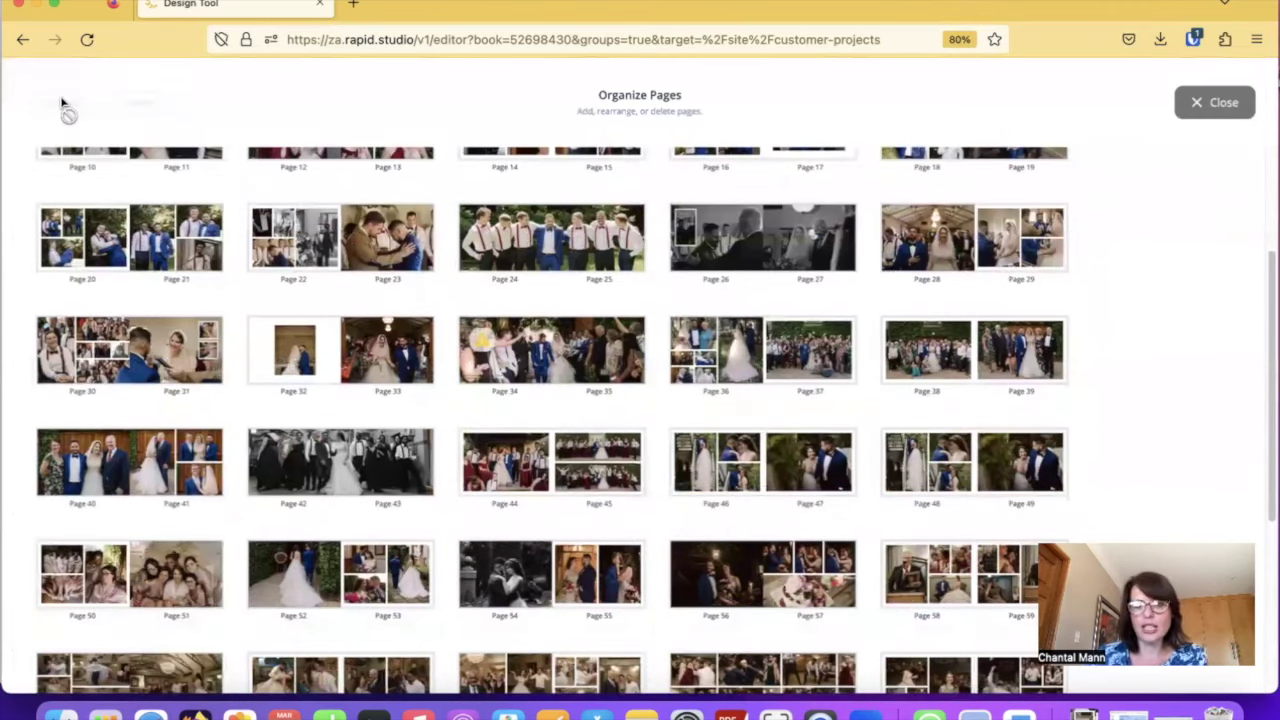
pyautogui.click(965, 456)
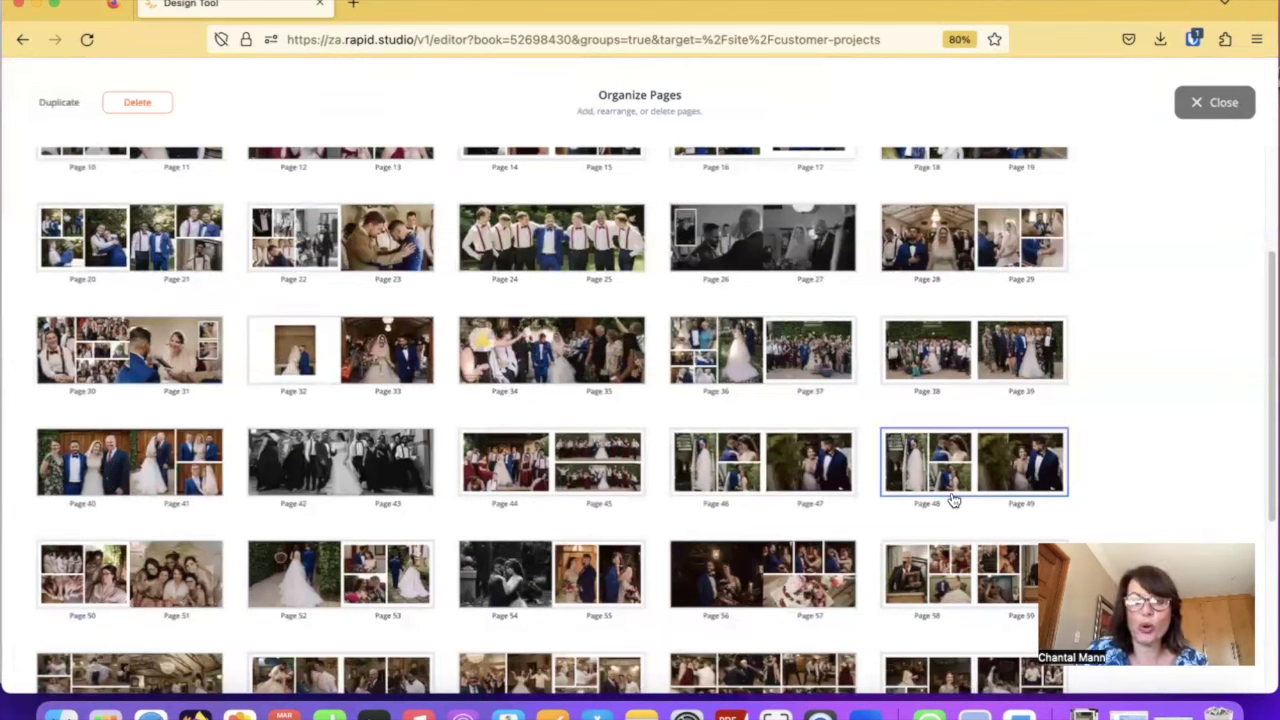
pyautogui.click(142, 108)
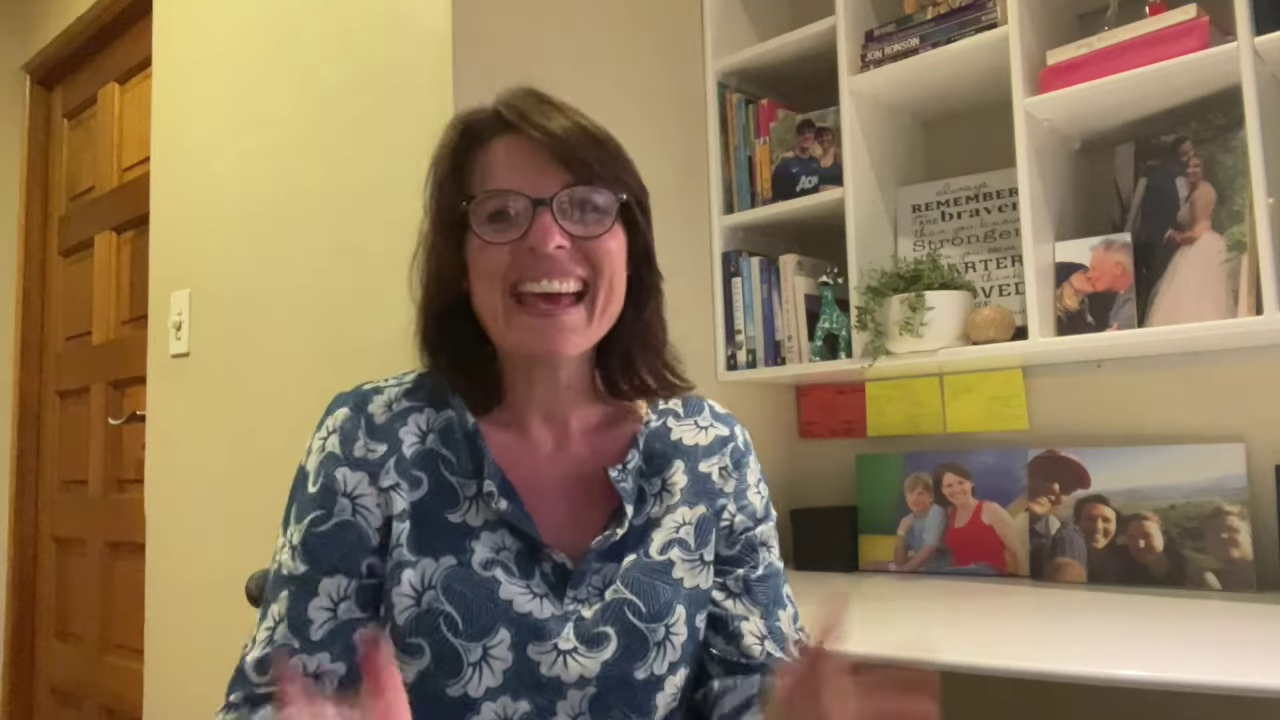